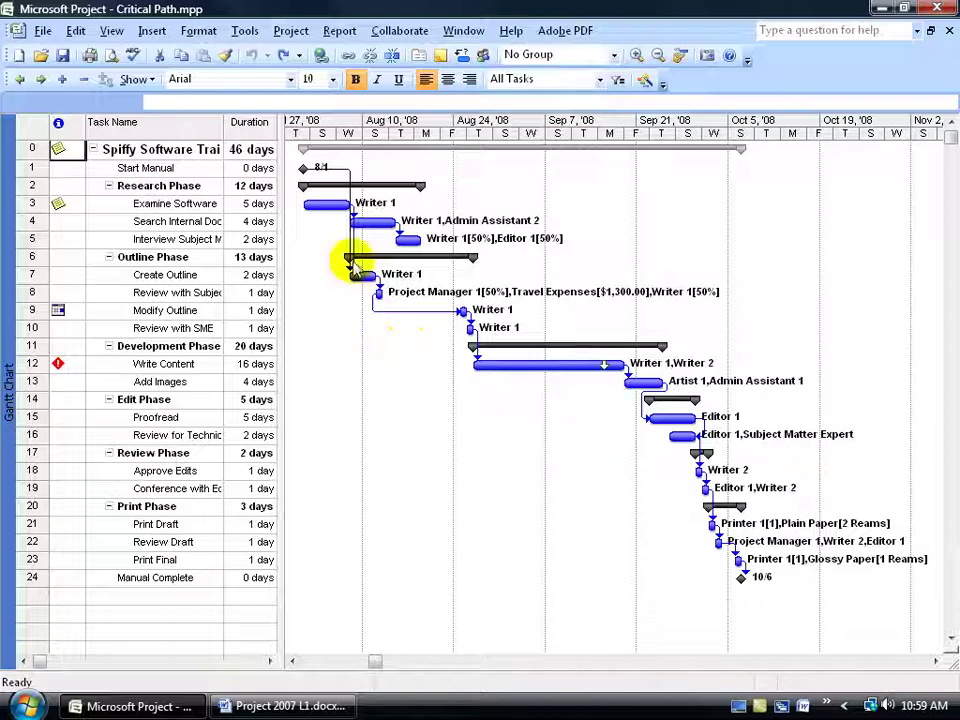
- Run the Gantt Chart Wizard with Critical path chosen so critical tasks appear as red bars
mouse_move(405, 240)
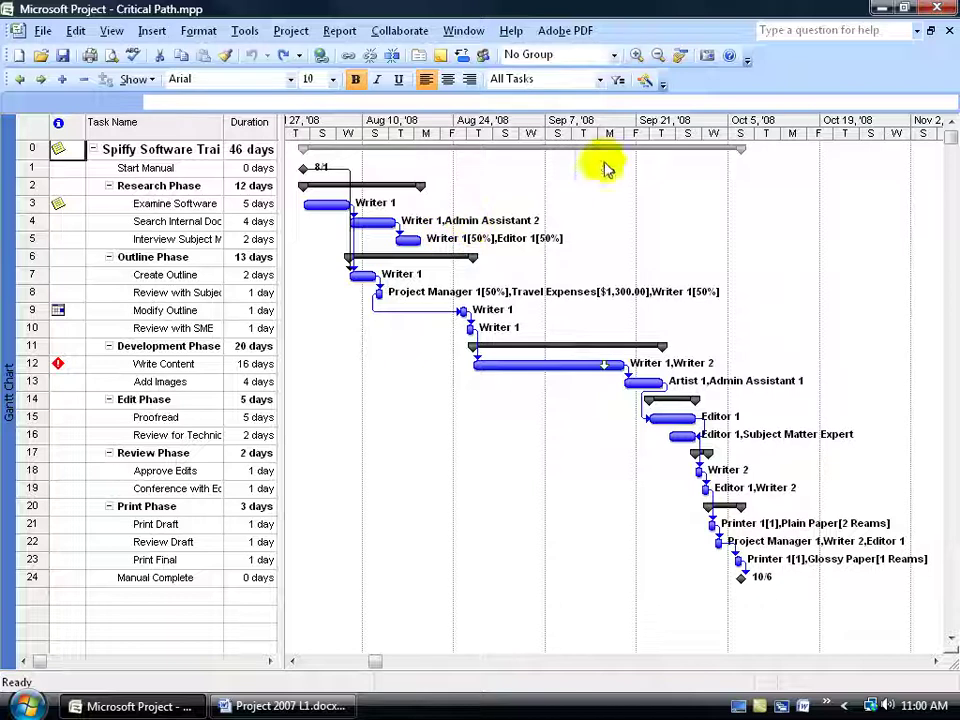
left_click(645, 83)
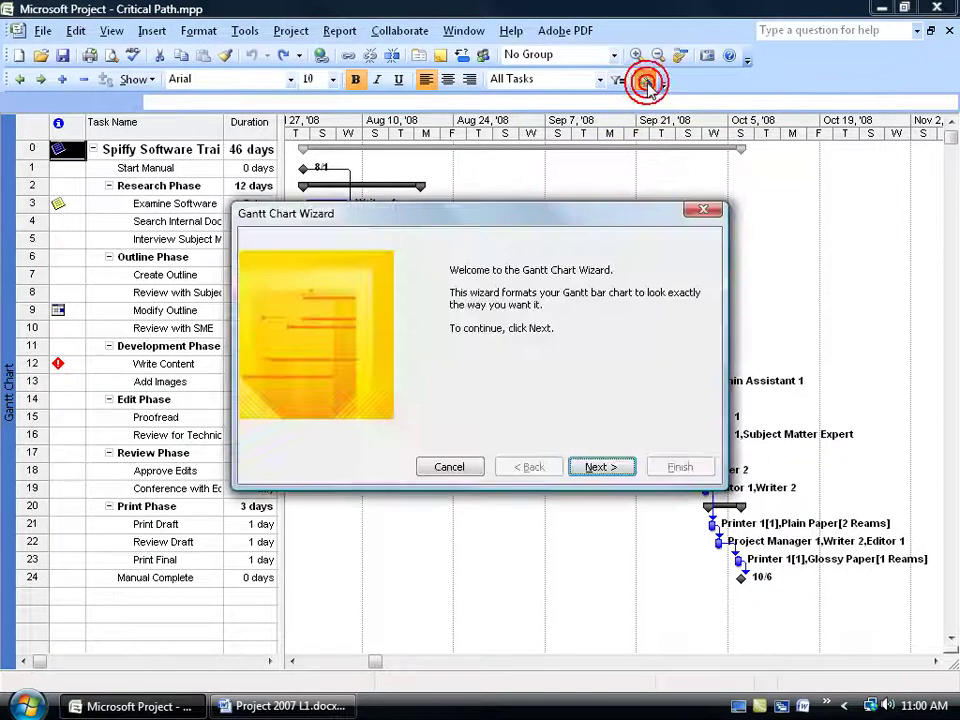
left_click(598, 467)
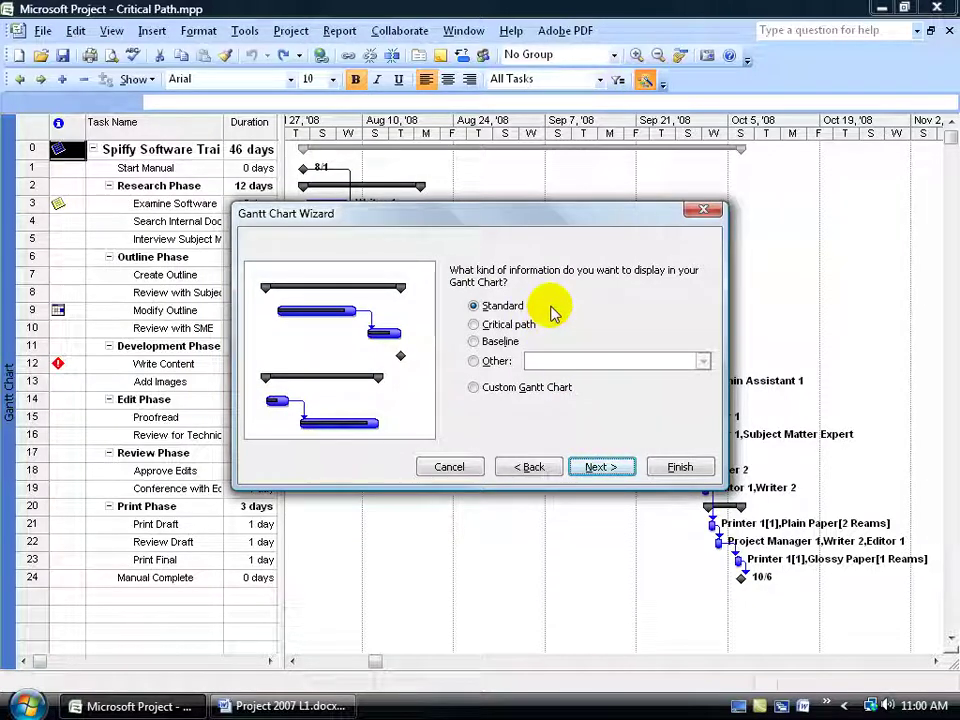
left_click(490, 322)
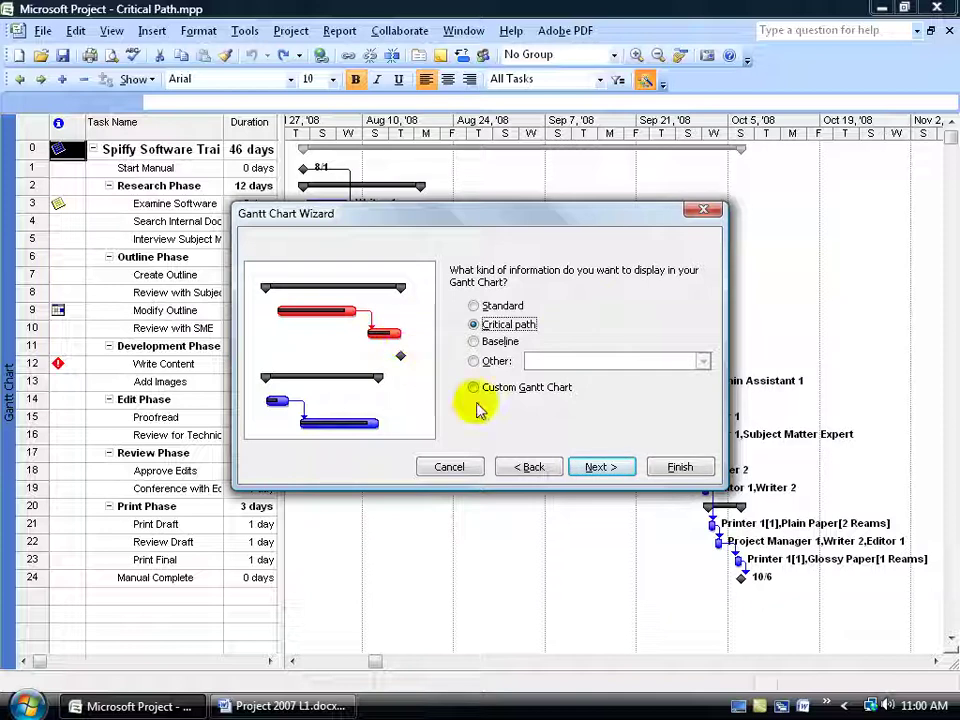
left_click(600, 467)
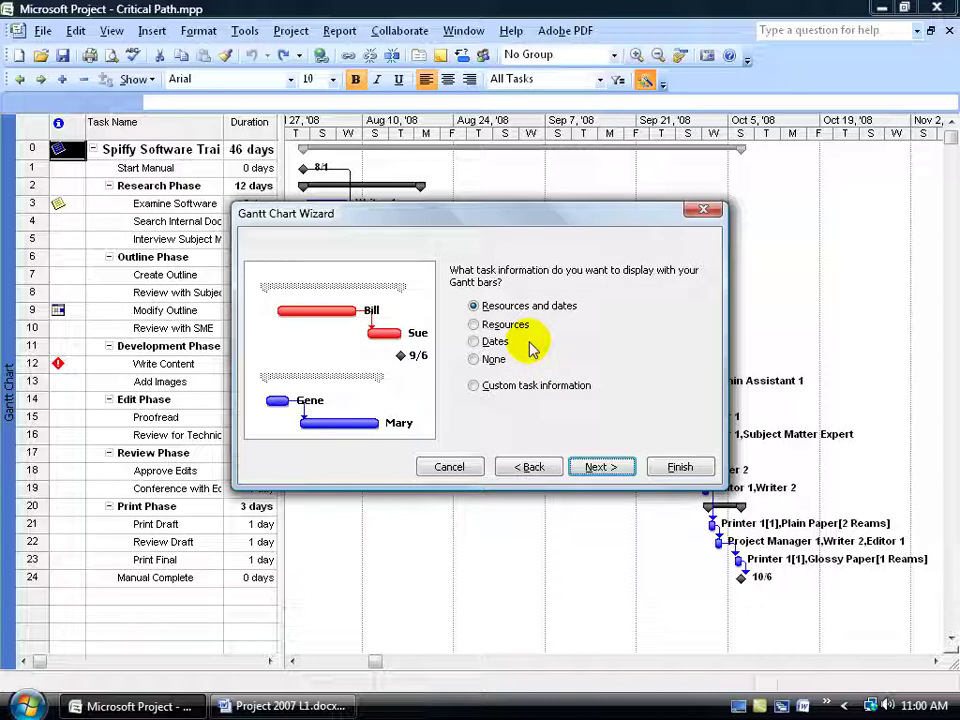
left_click(533, 466)
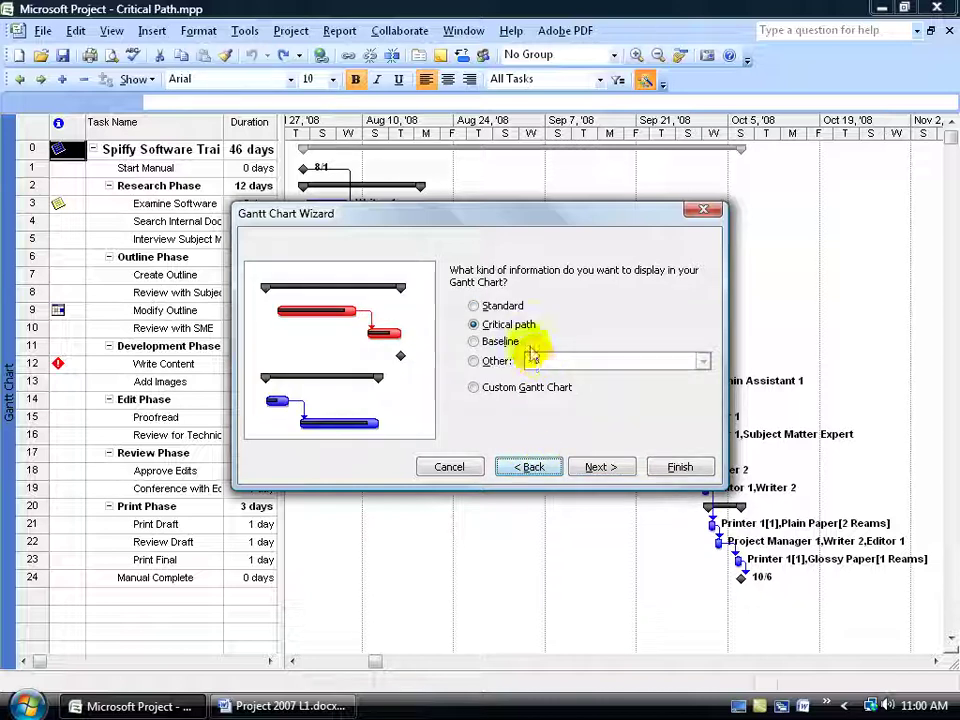
left_click(675, 466)
left_click(585, 374)
left_click(580, 332)
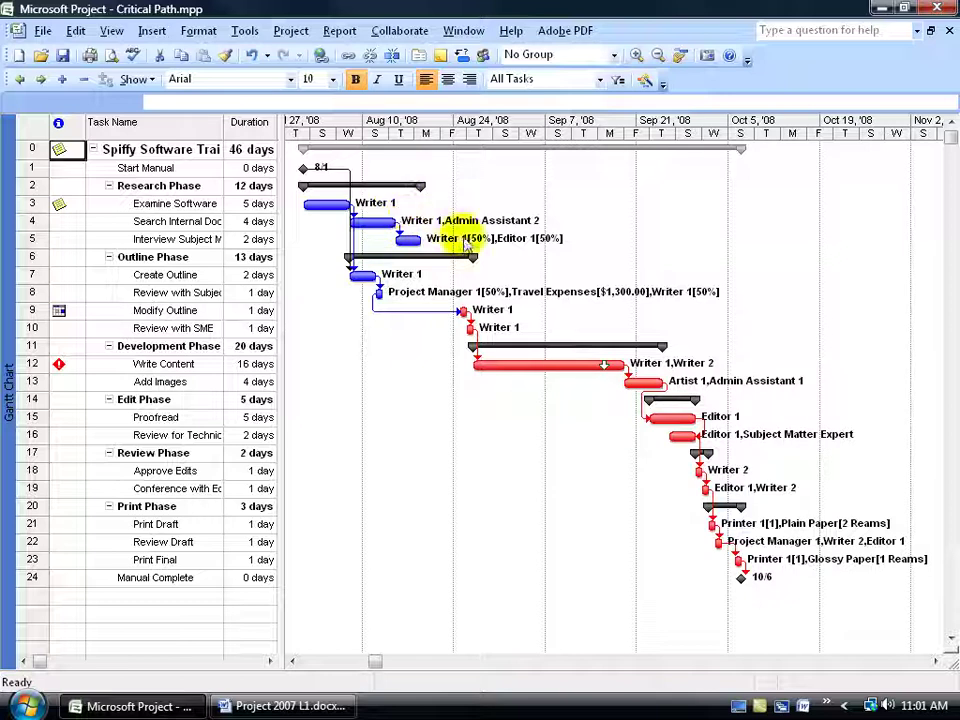
left_click(355, 278)
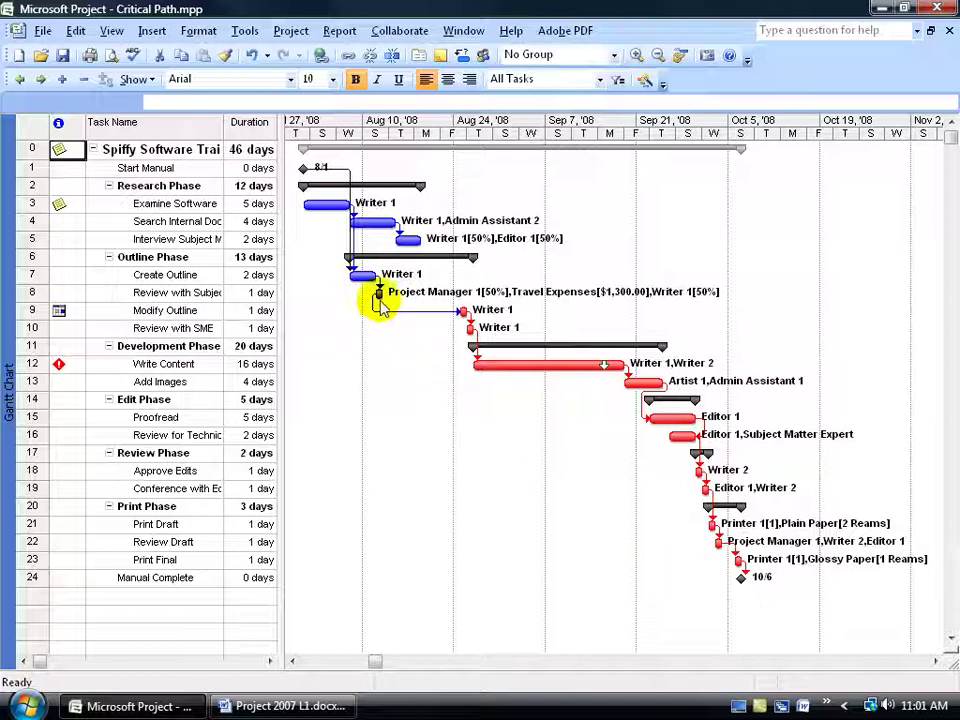
mouse_move(379, 296)
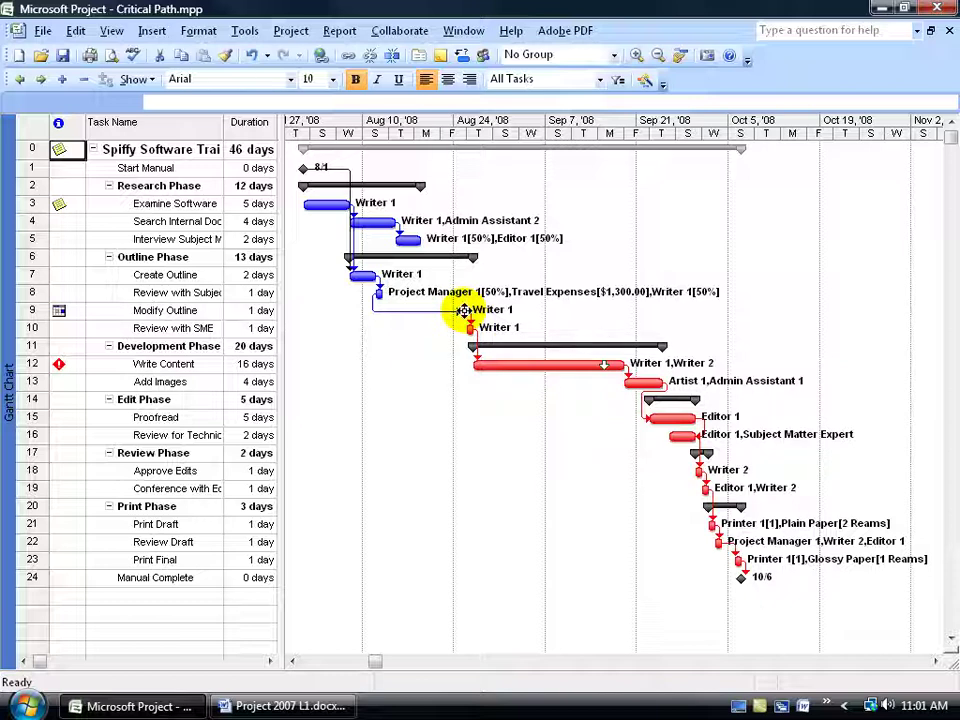
mouse_move(61, 312)
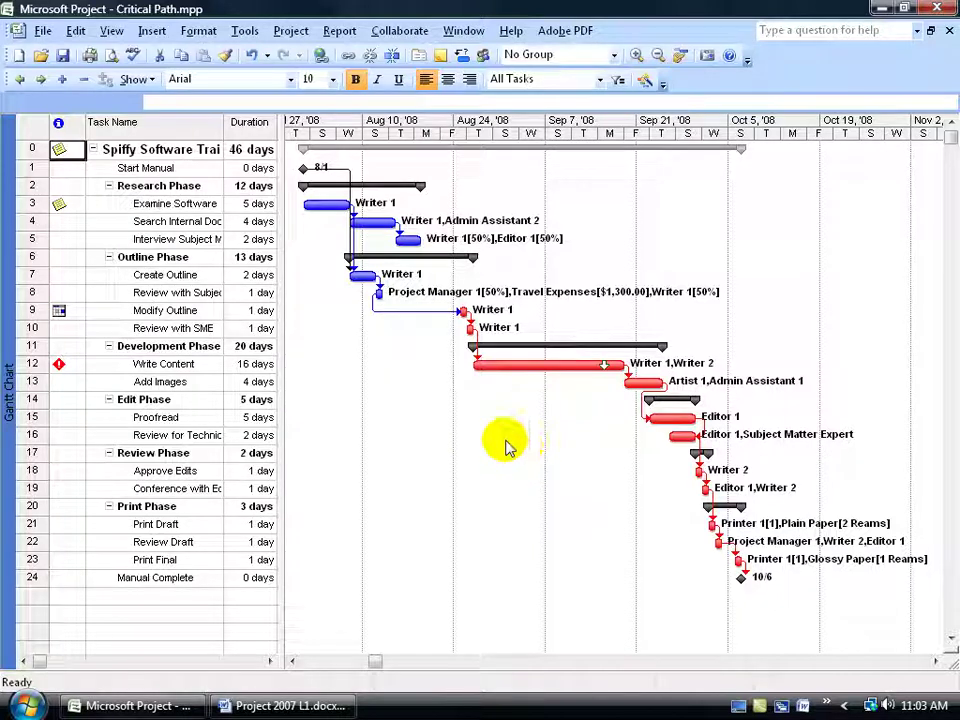
- Switch to Network Diagram view and scroll right through Modify Outline and Review with SME to Write Content
right_click(12, 346)
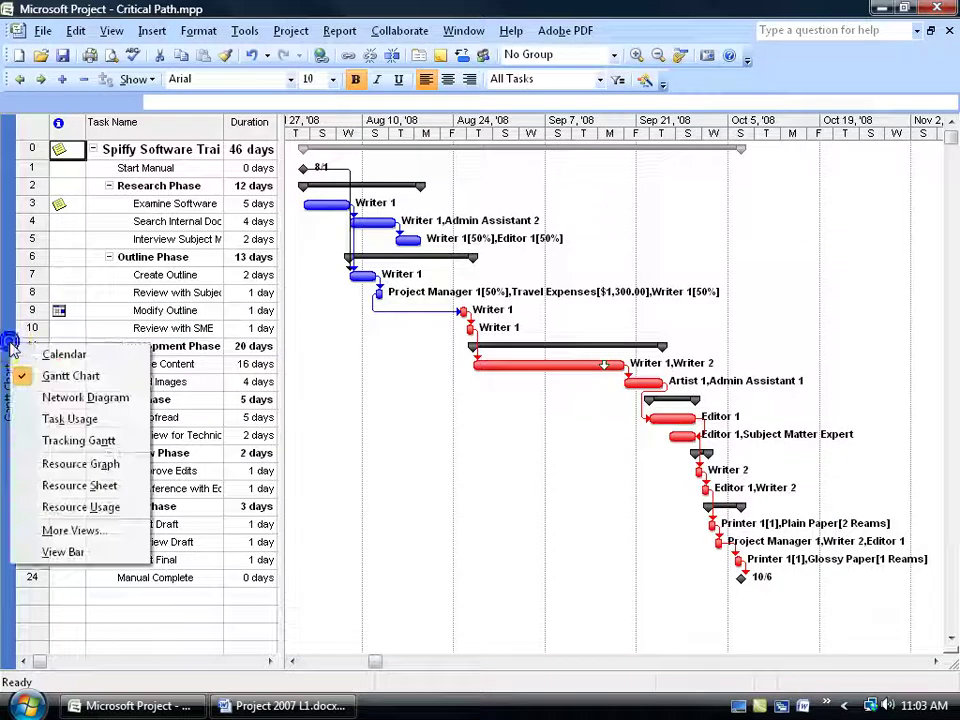
left_click(44, 403)
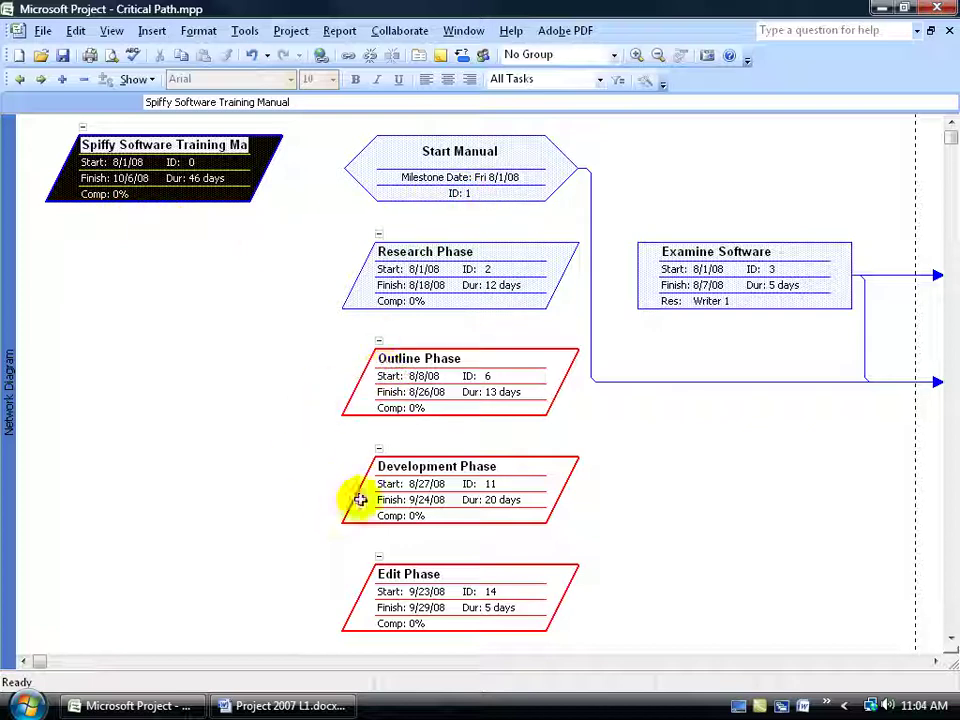
left_click(937, 661)
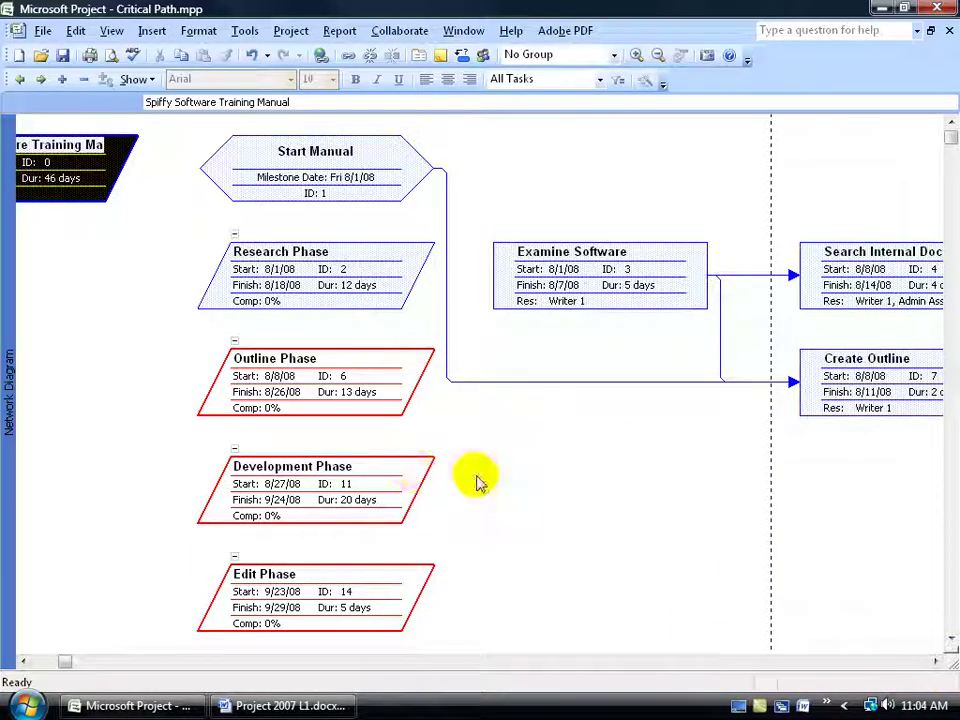
left_click(933, 661)
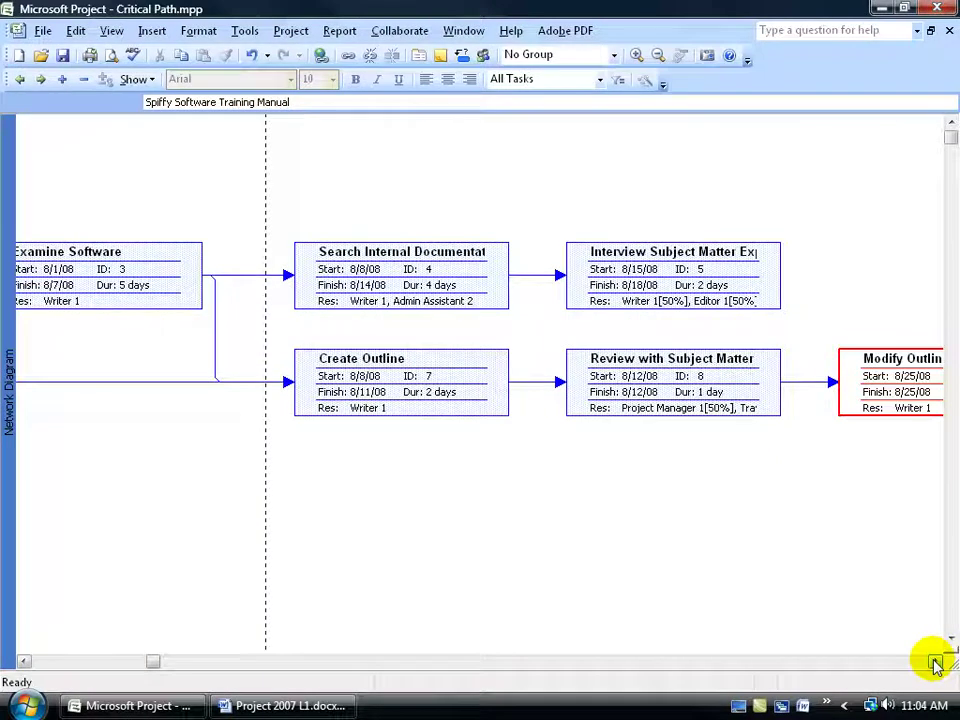
left_click(933, 661)
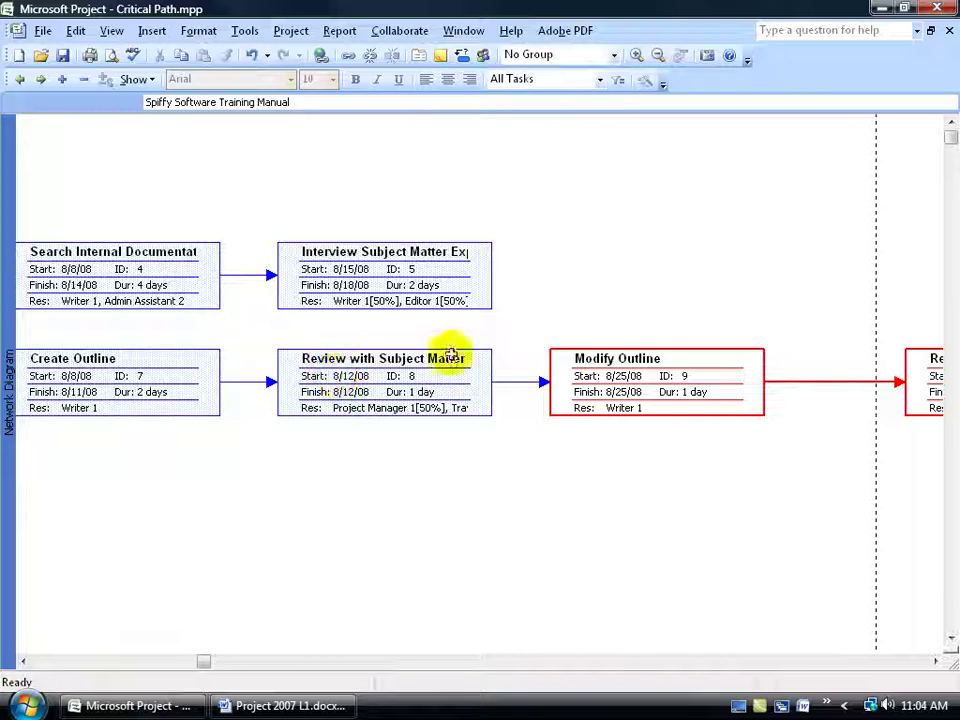
left_click(936, 661)
left_click(936, 661)
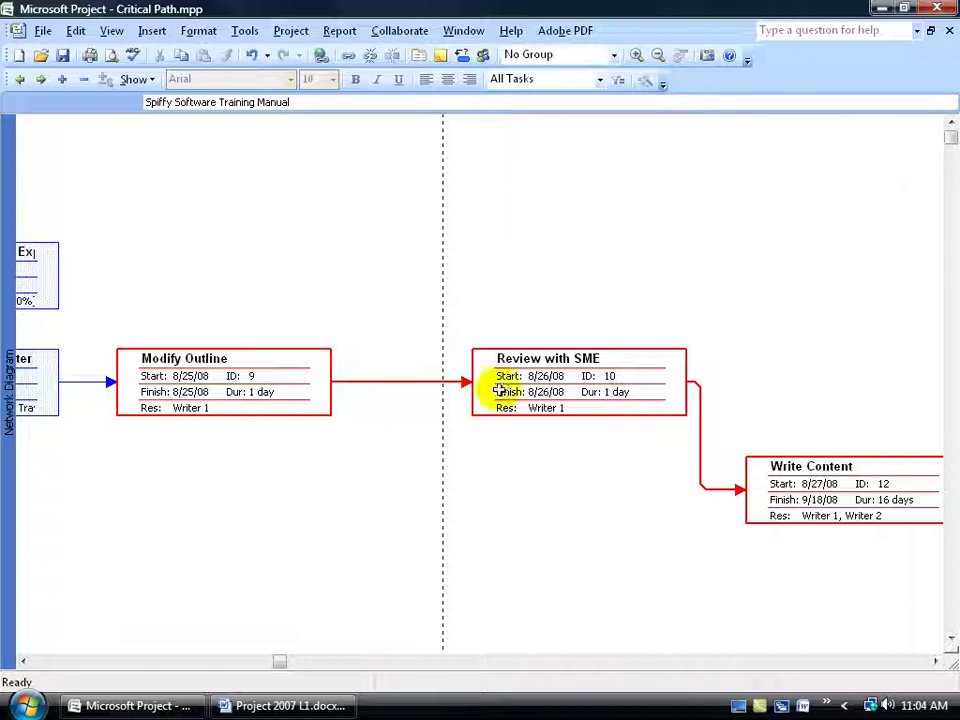
- Zoom the network diagram to Entire project, accept the 25% minimum, and scroll right to the final milestone
right_click(516, 497)
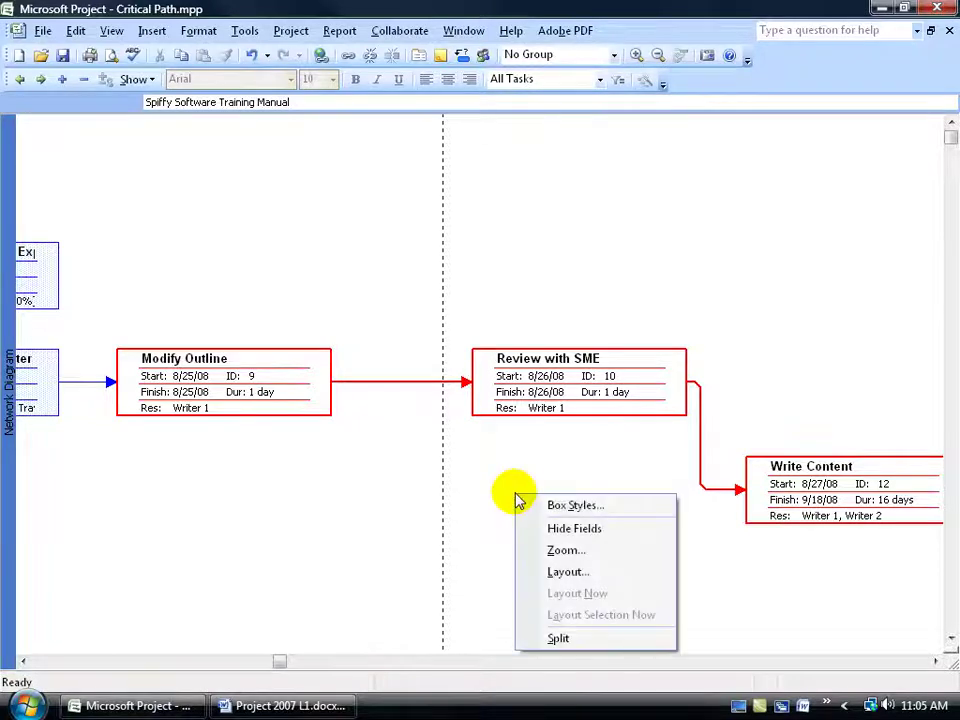
left_click(541, 551)
left_click(458, 370)
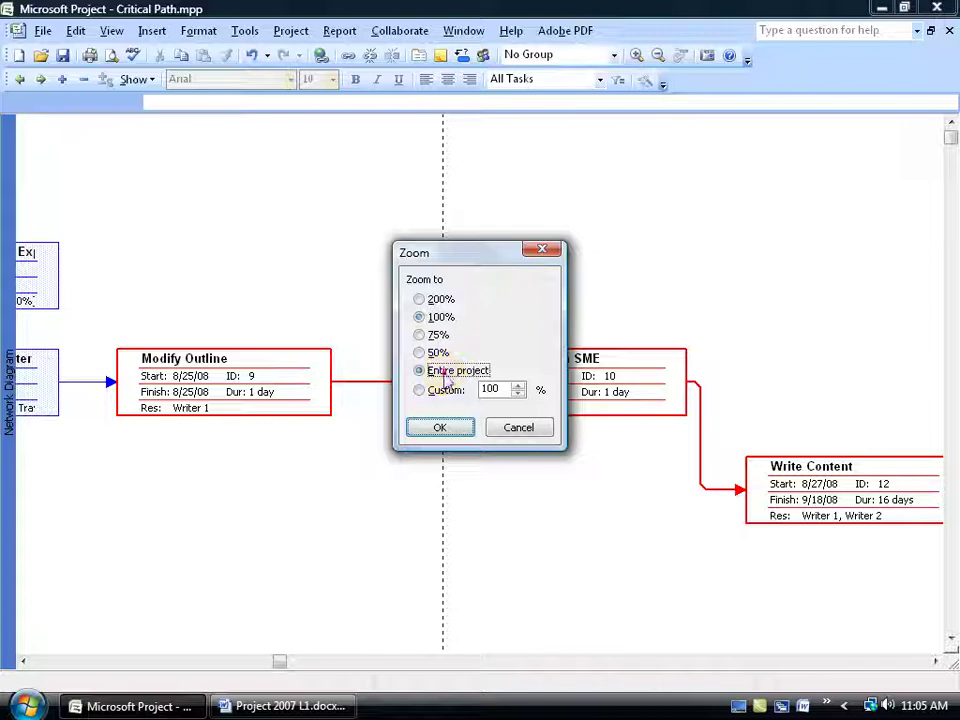
left_click(450, 430)
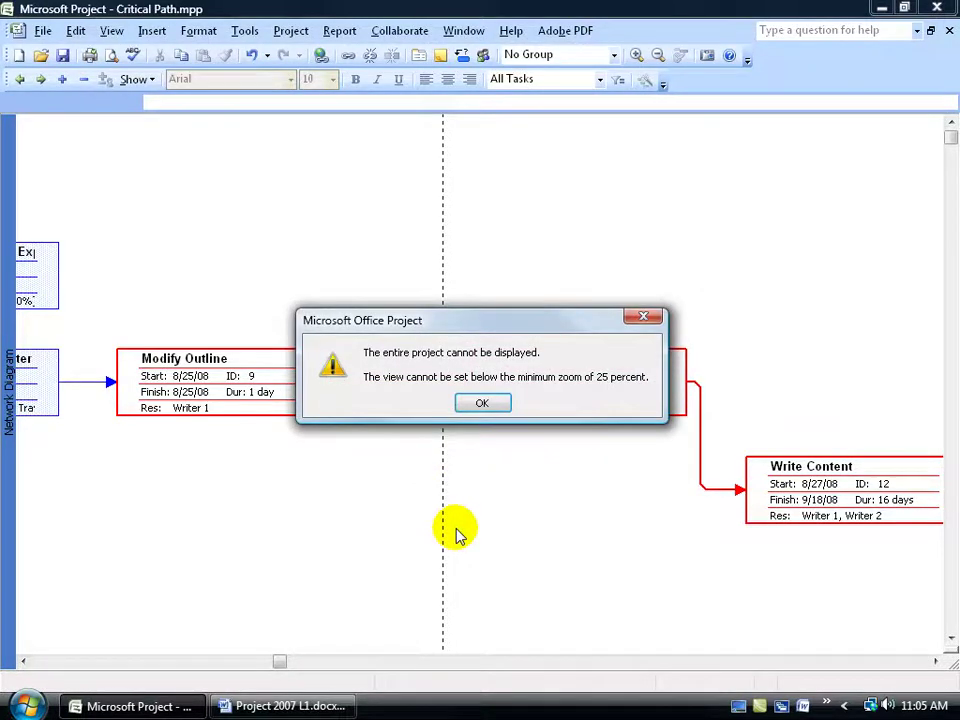
left_click(481, 403)
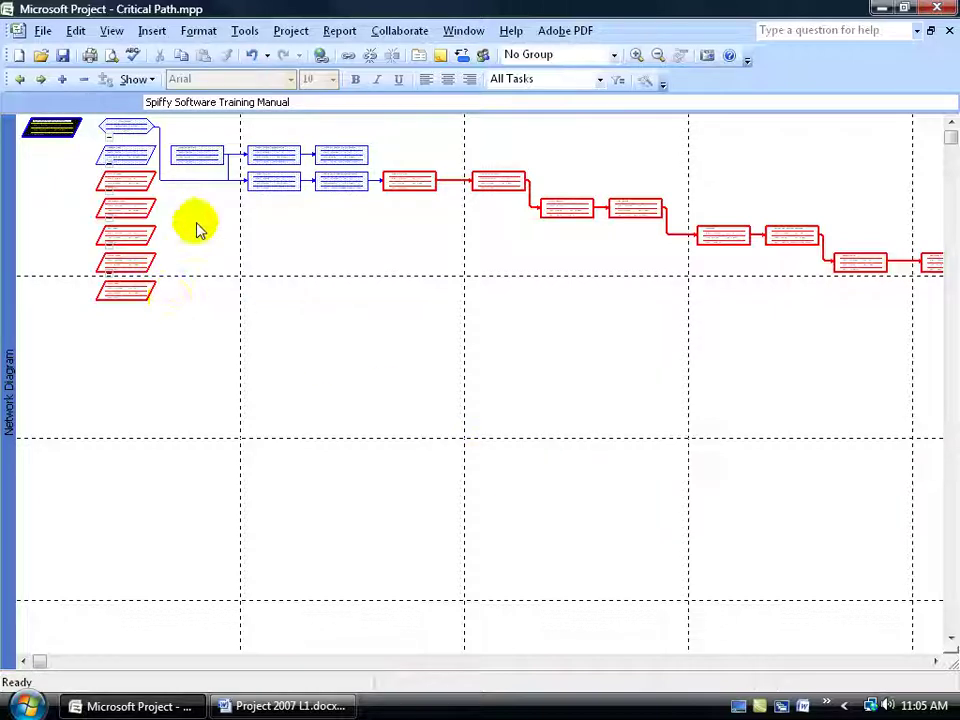
left_click(935, 661)
left_click_drag(935, 663, 935, 663)
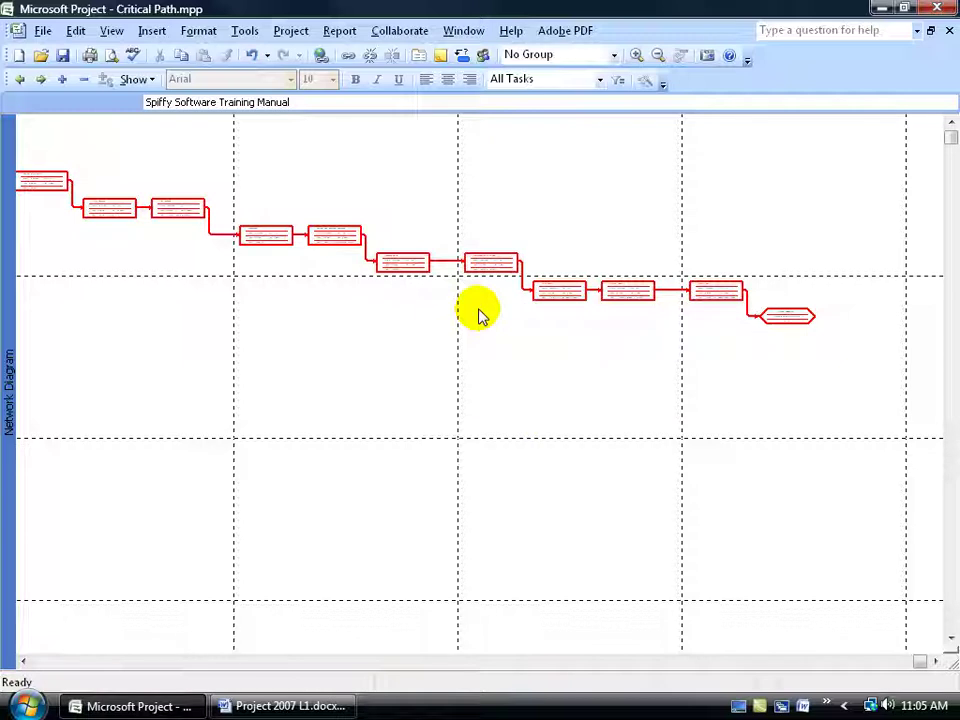
- Reset the network diagram zoom to 100% and return to the Gantt Chart view
right_click(418, 313)
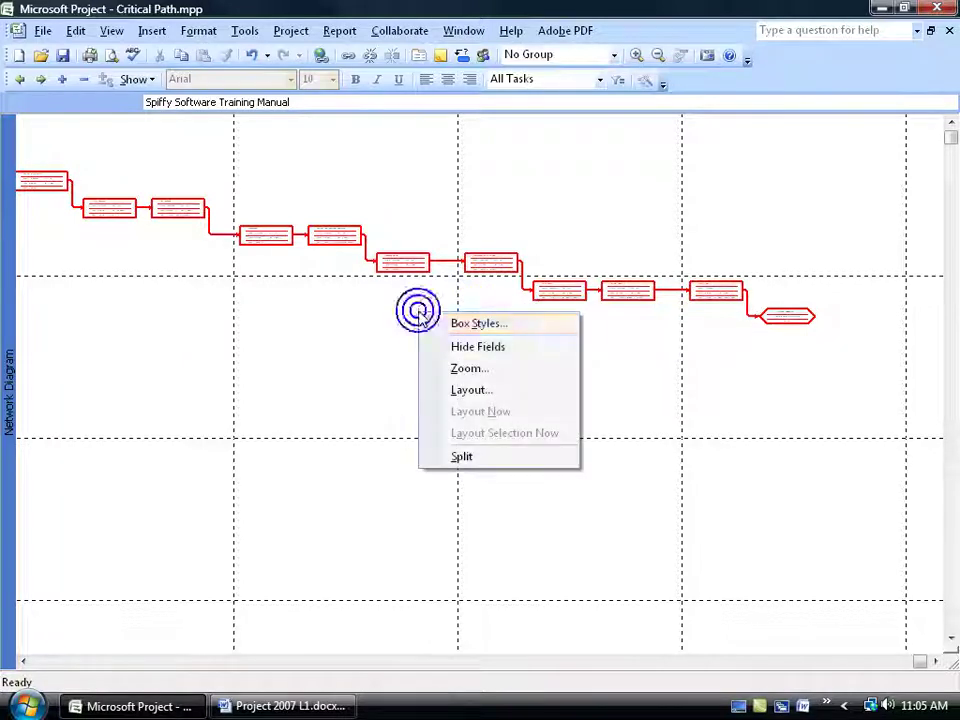
left_click(449, 366)
left_click(421, 317)
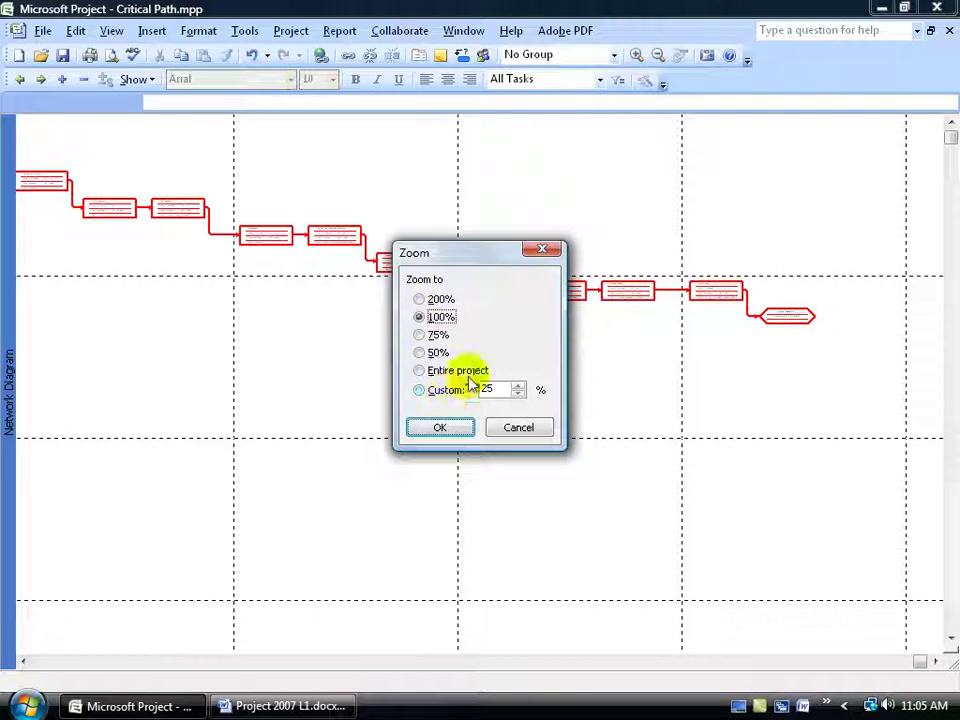
left_click(440, 428)
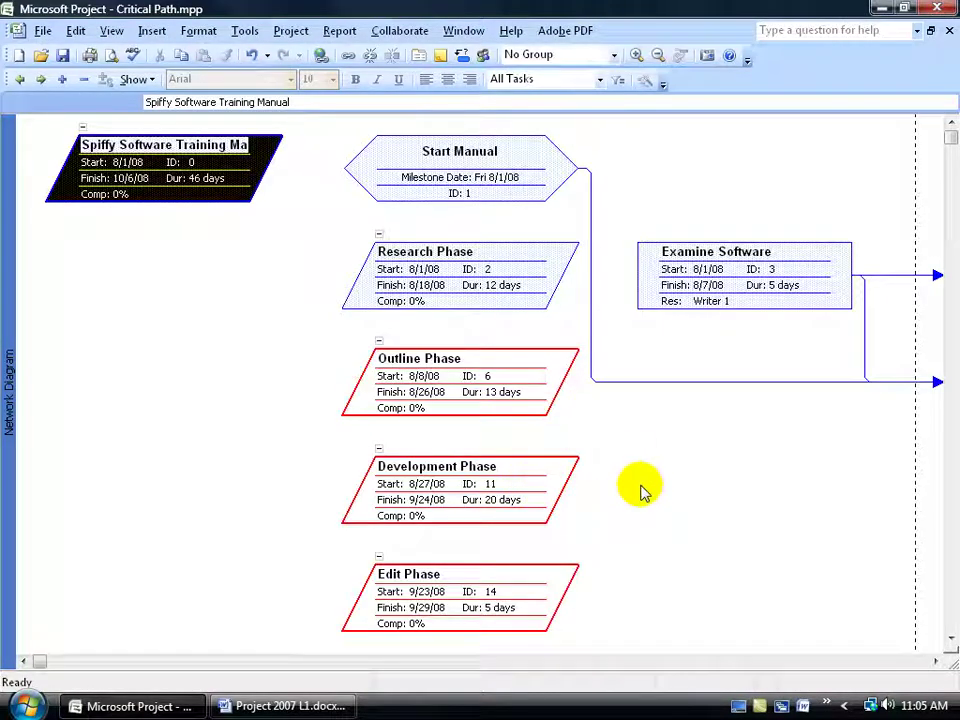
right_click(12, 308)
left_click(30, 336)
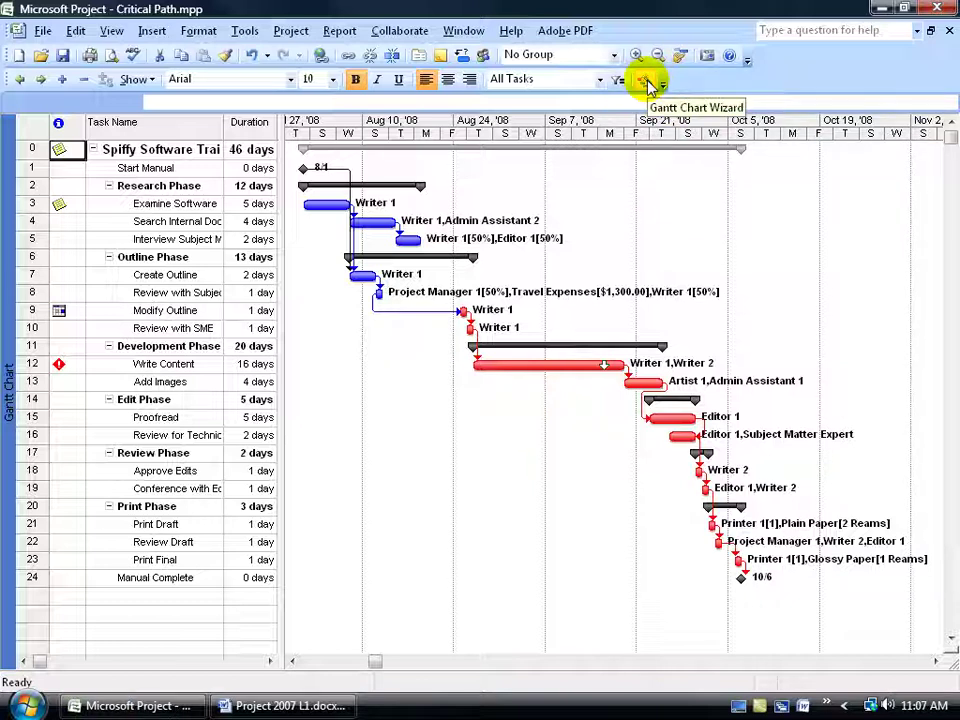
- Rerun the Gantt Chart Wizard with Standard formatting so all task bars turn blue again
left_click(645, 82)
left_click(587, 471)
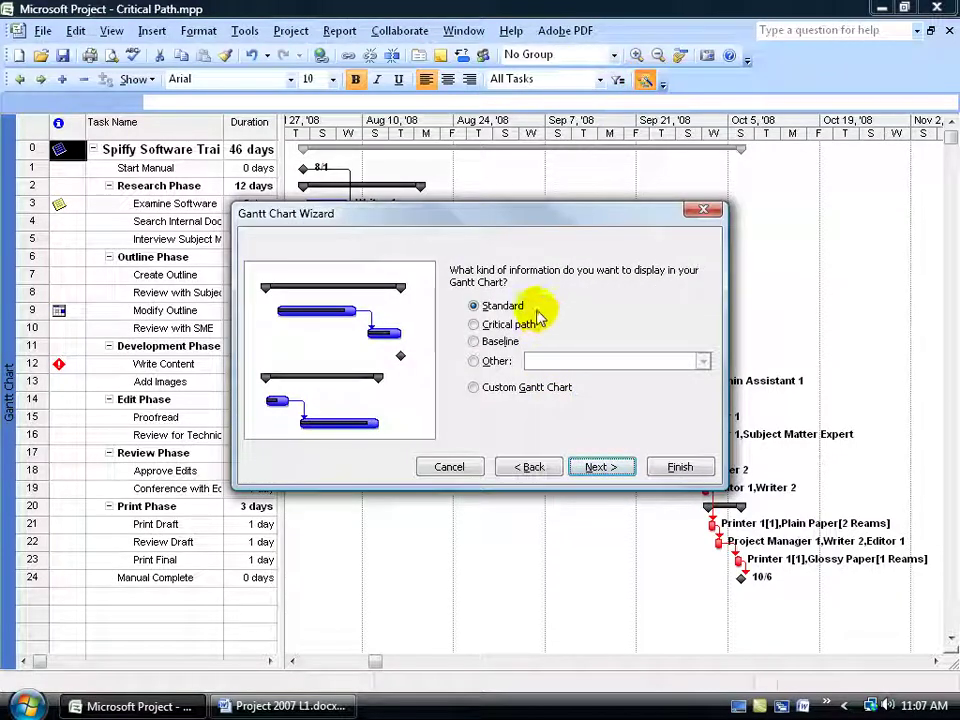
left_click(674, 470)
left_click(582, 371)
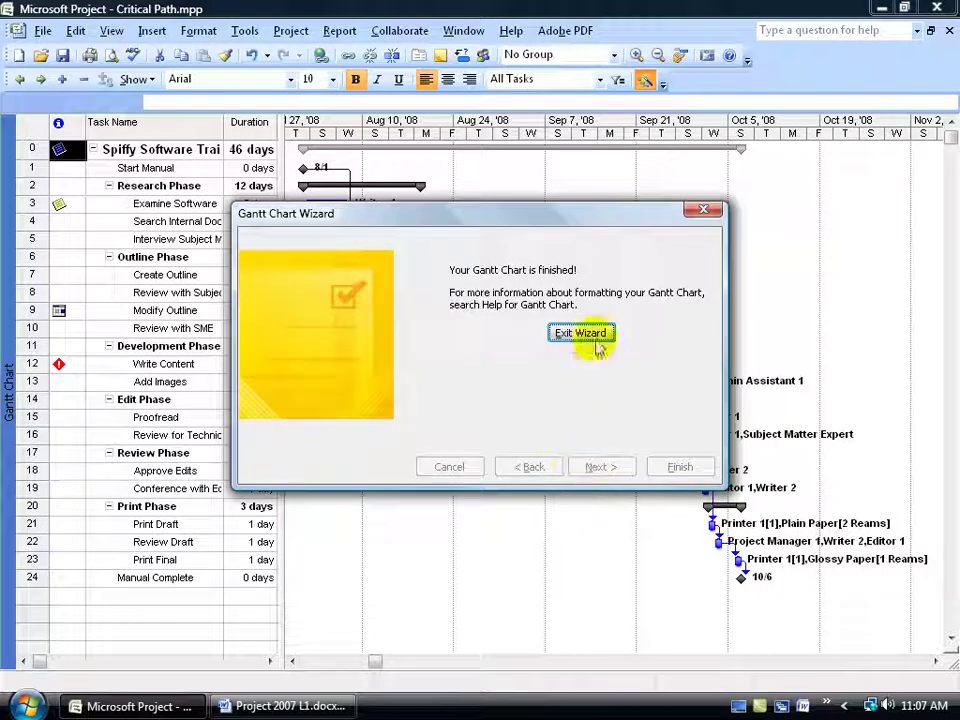
left_click(594, 337)
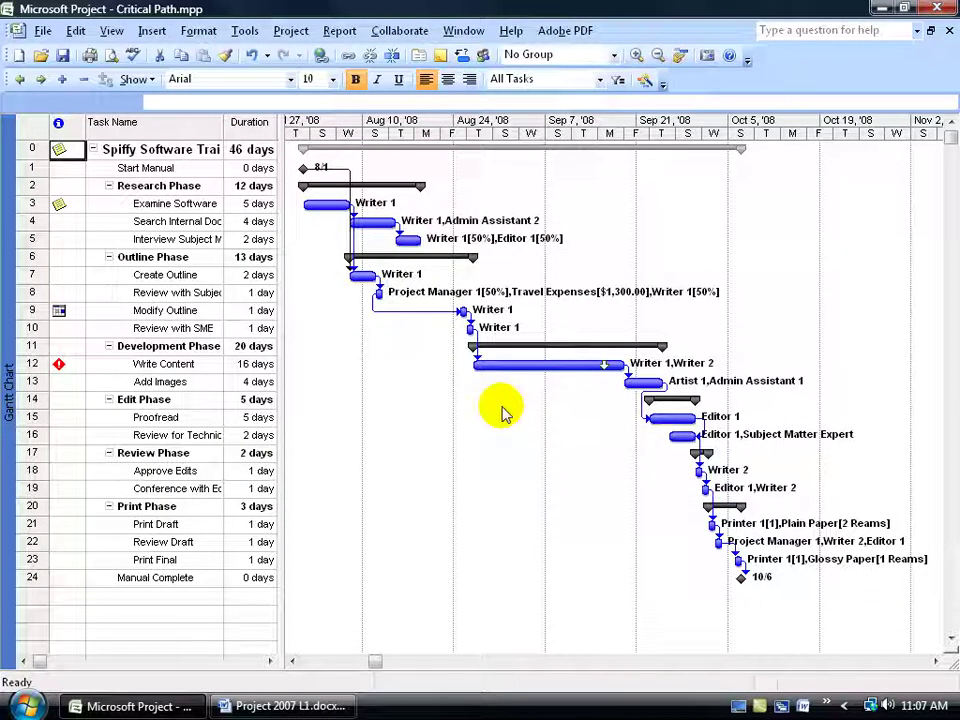